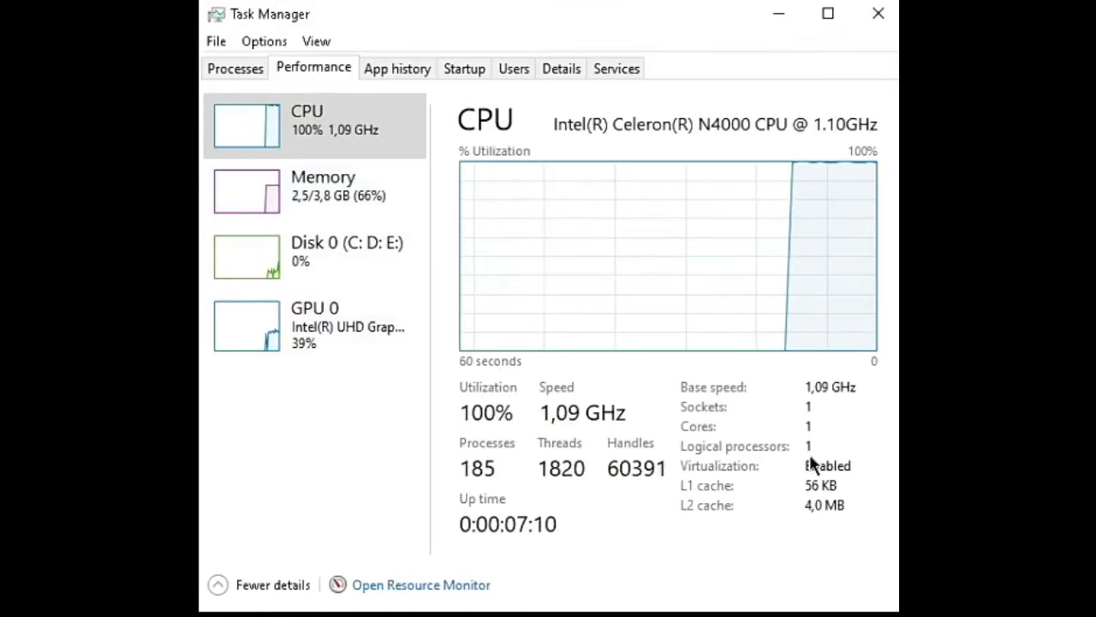
- Close Task Manager and open System Configuration by searching for msconfig
left_click(878, 13)
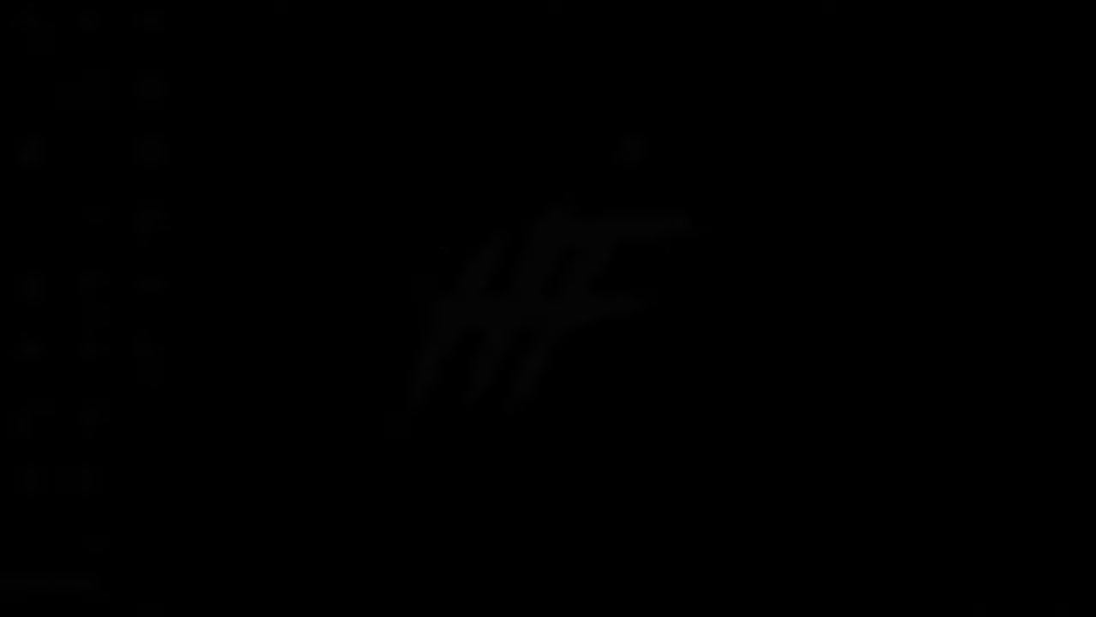
left_click(42, 607)
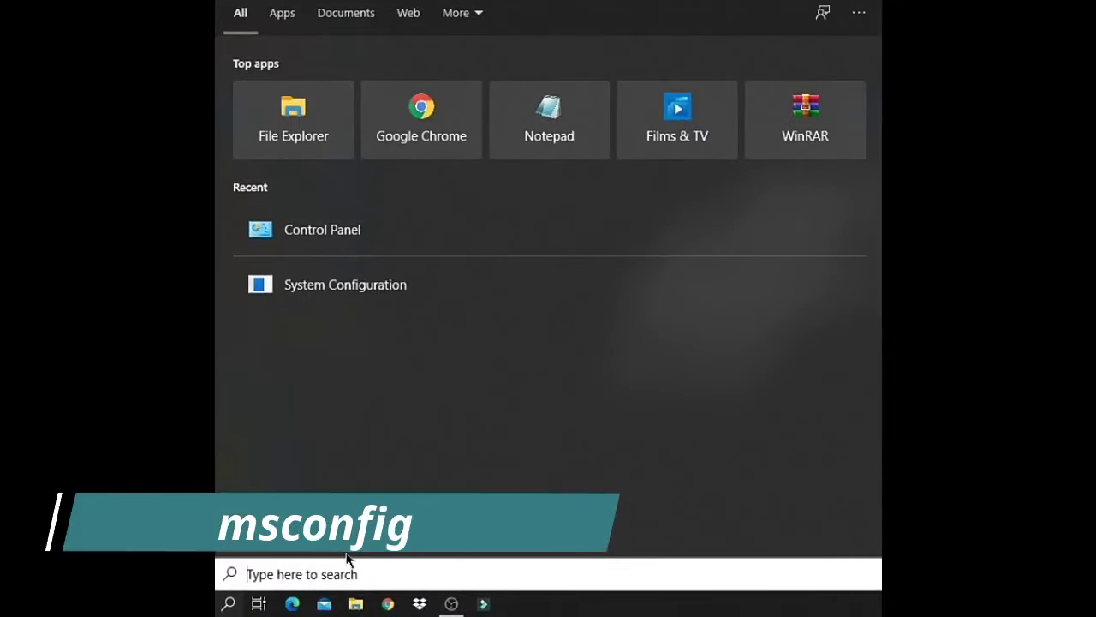
type("msconfig")
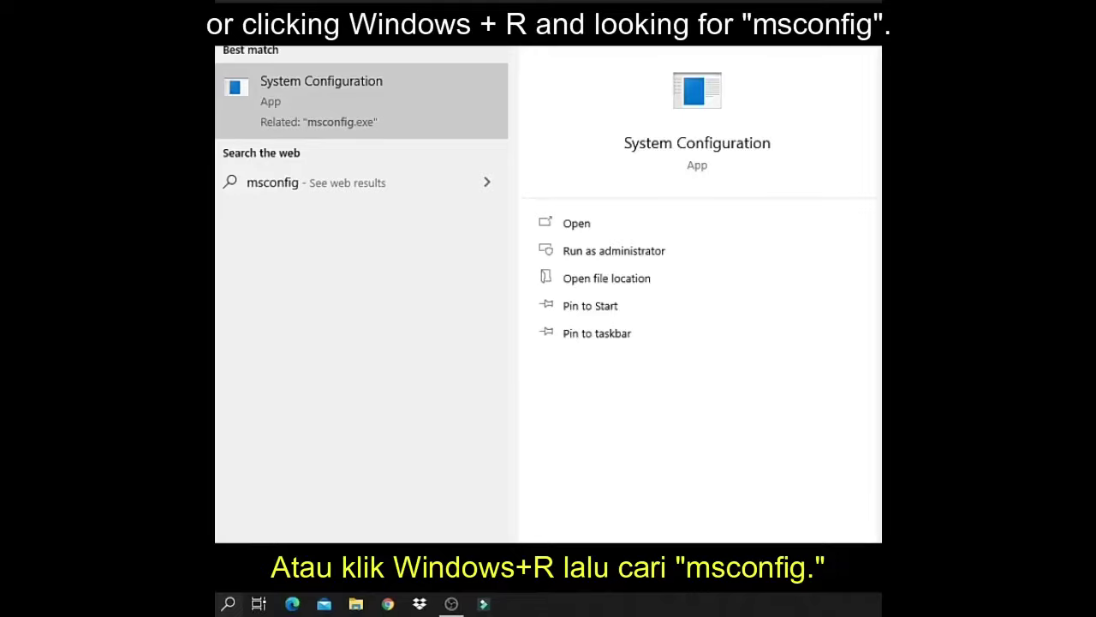
left_click(300, 94)
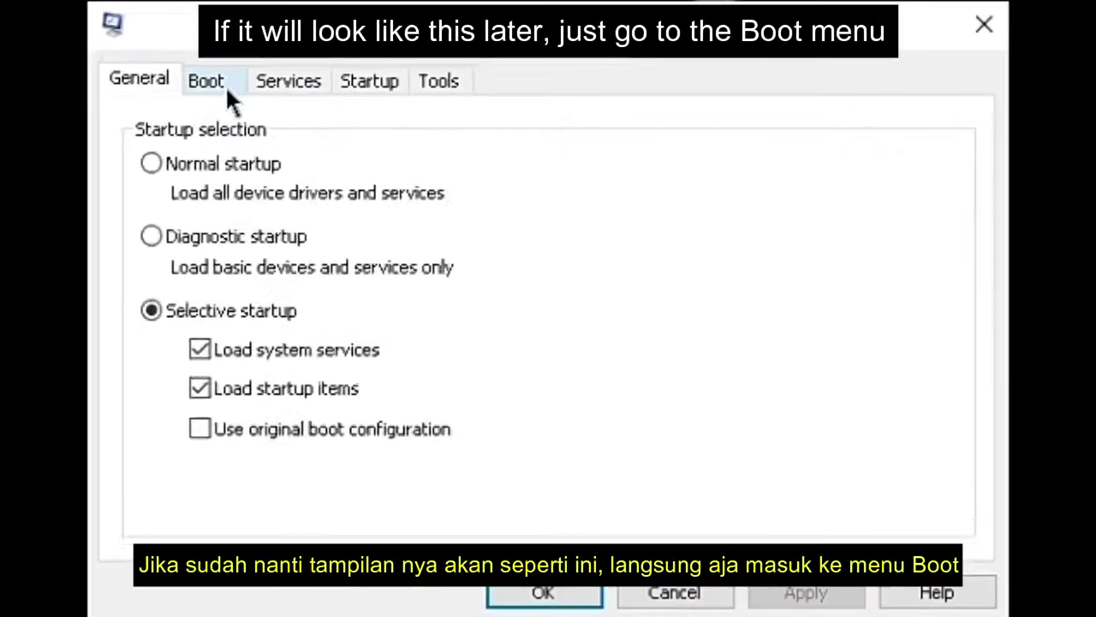
- In the advanced boot options for Windows 10, enable Number of processors, set it to 2, and confirm
left_click(317, 144)
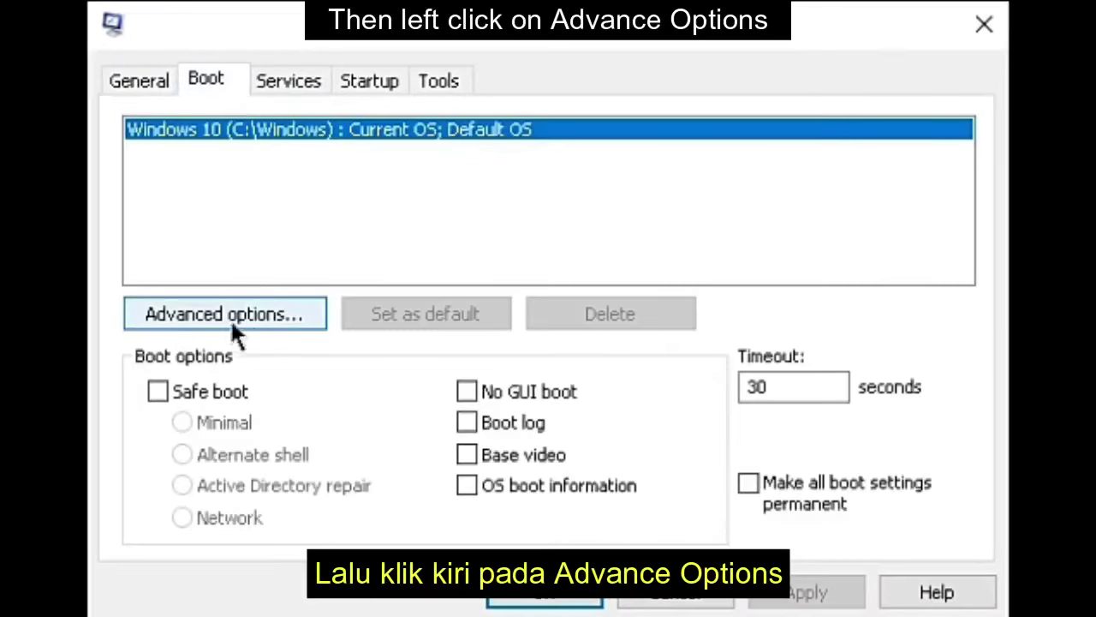
left_click(290, 325)
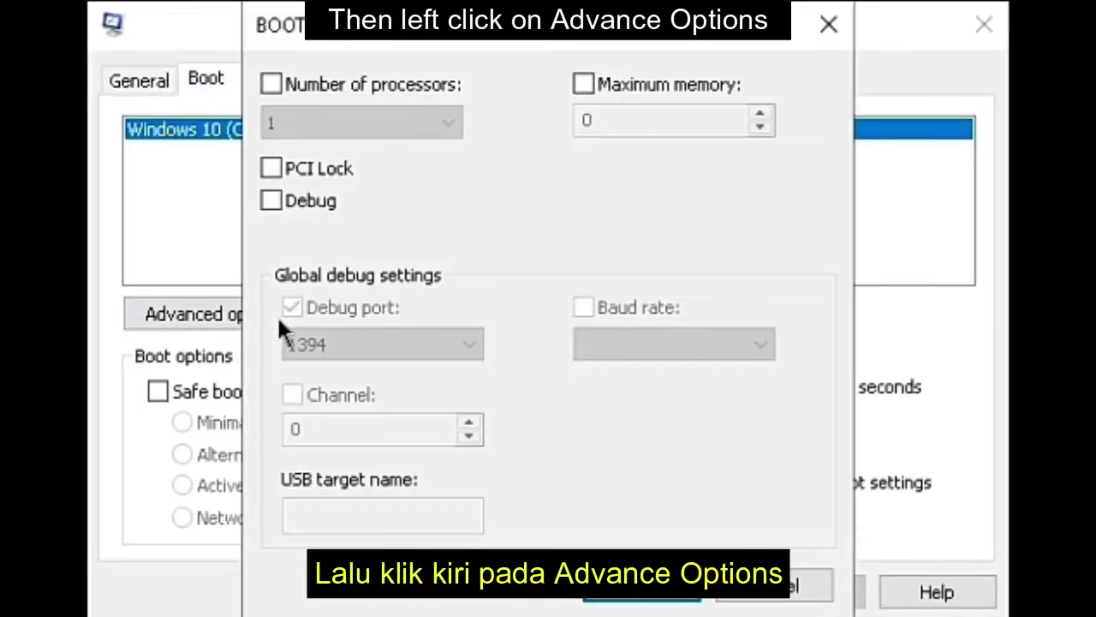
left_click(283, 82)
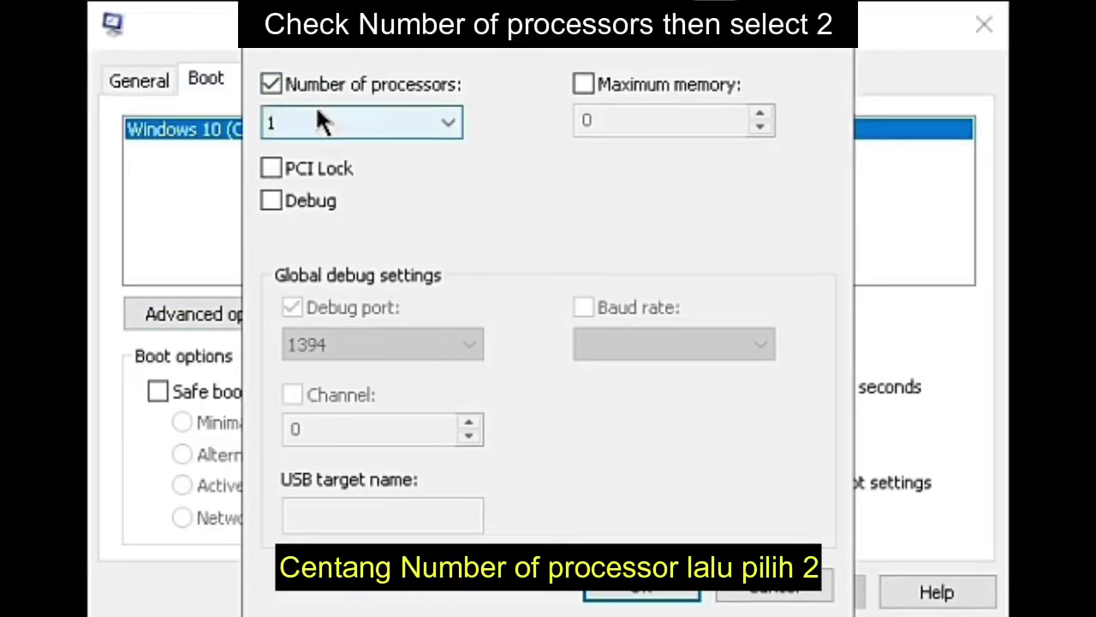
left_click(343, 120)
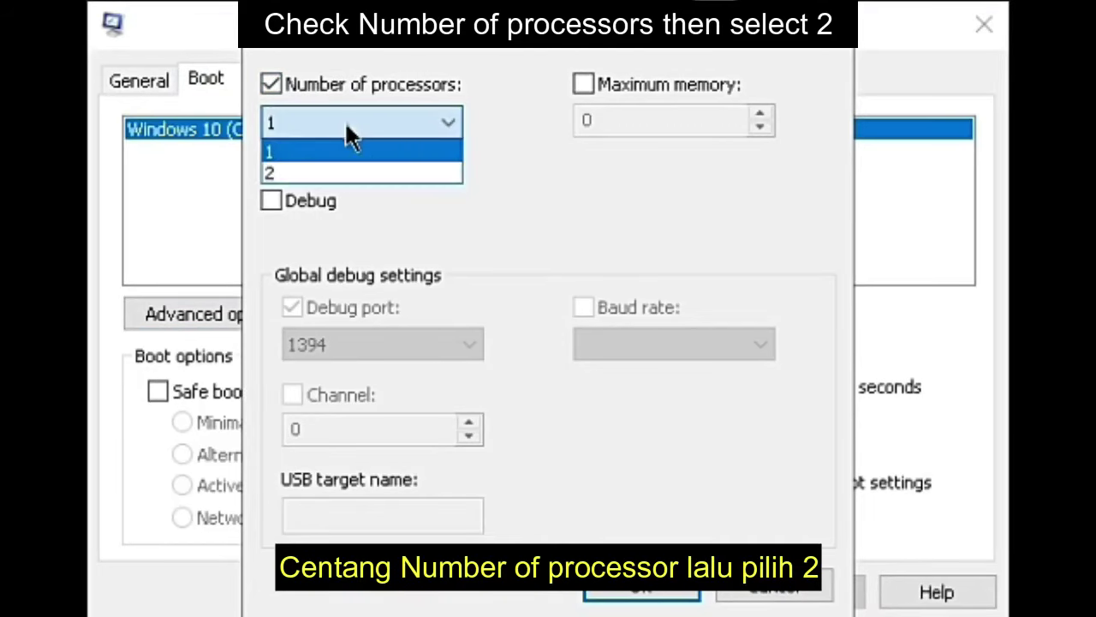
left_click(333, 176)
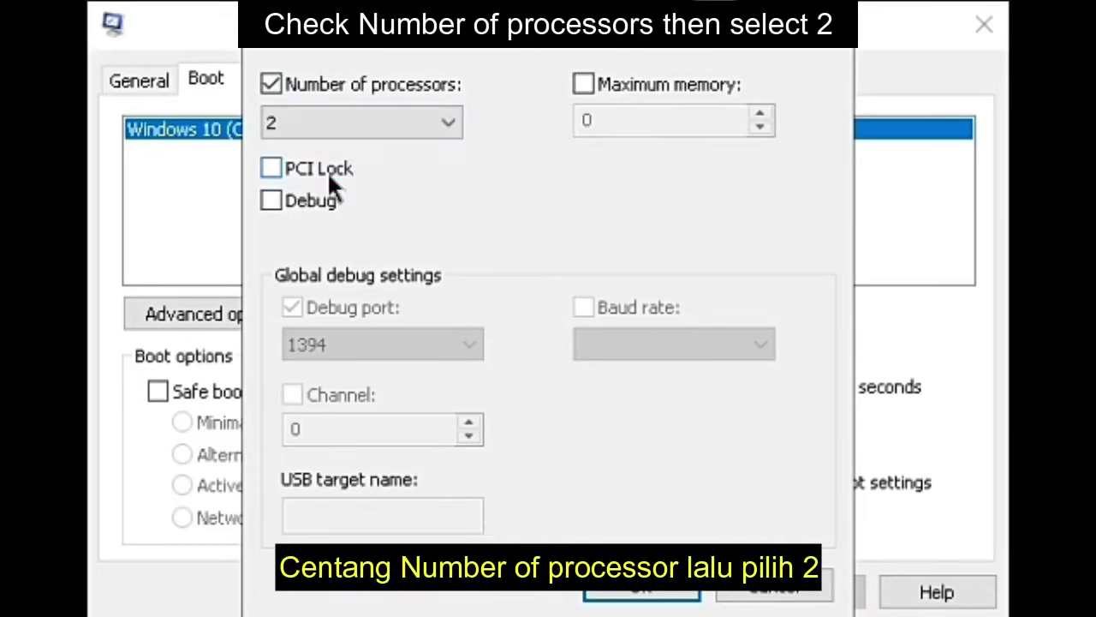
left_click(650, 588)
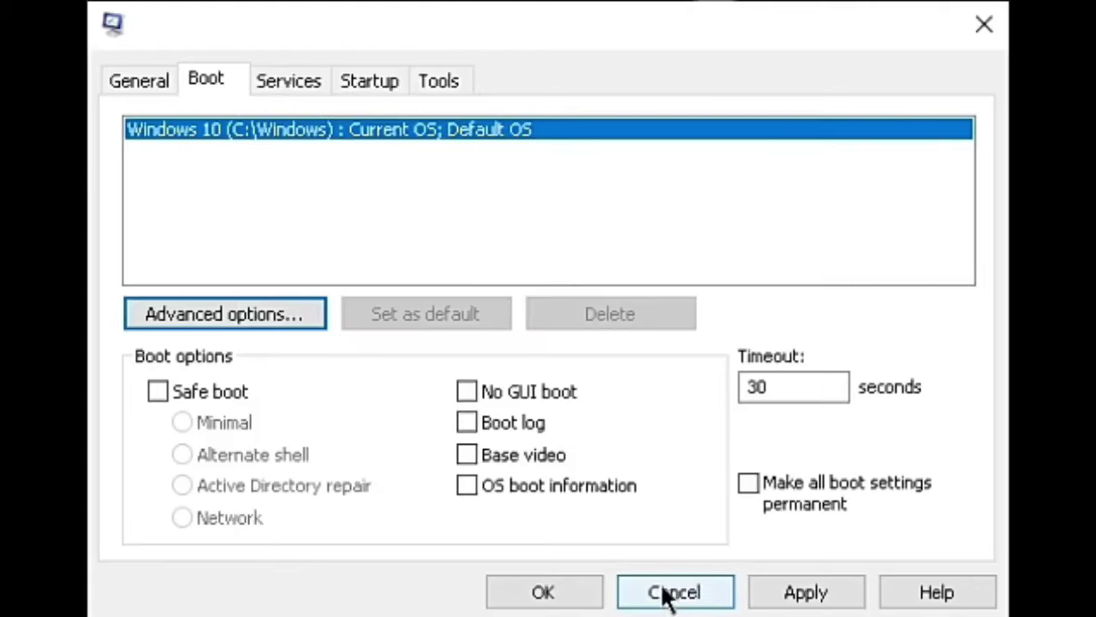
- Apply the boot configuration changes and exit System Configuration without restarting
left_click(831, 595)
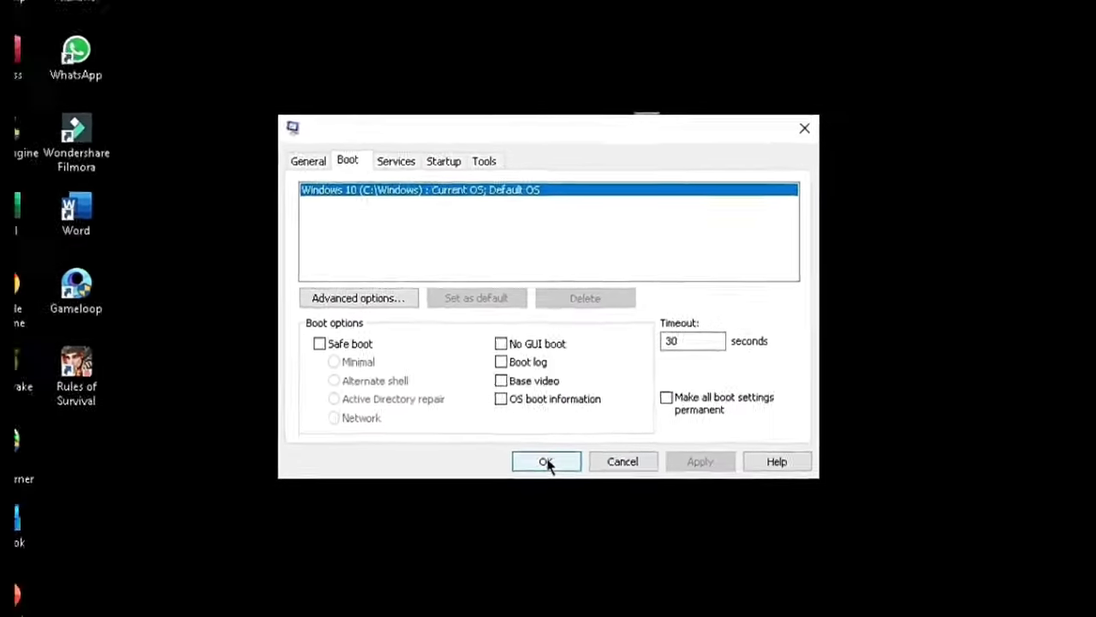
left_click(544, 593)
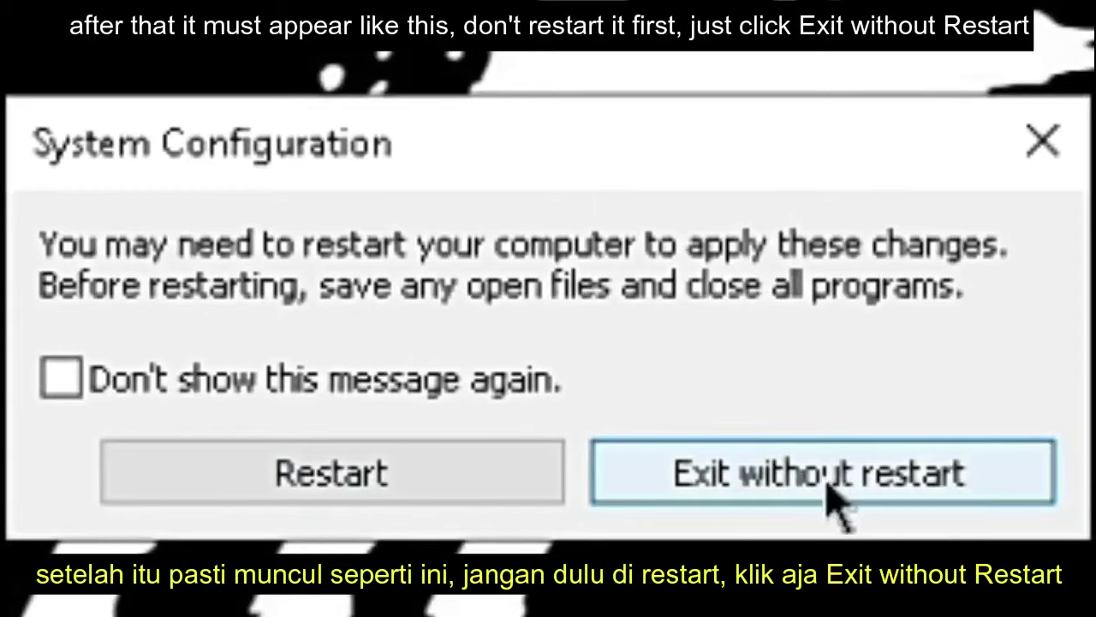
left_click(869, 482)
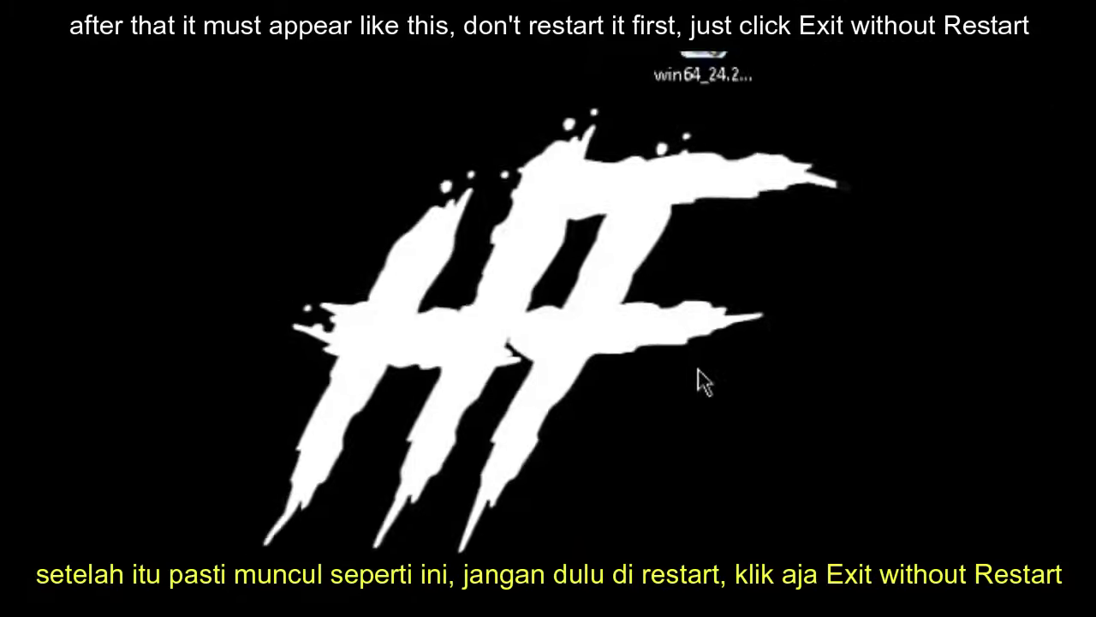
- Search Windows for control panel and open the Control Panel app
left_click(44, 605)
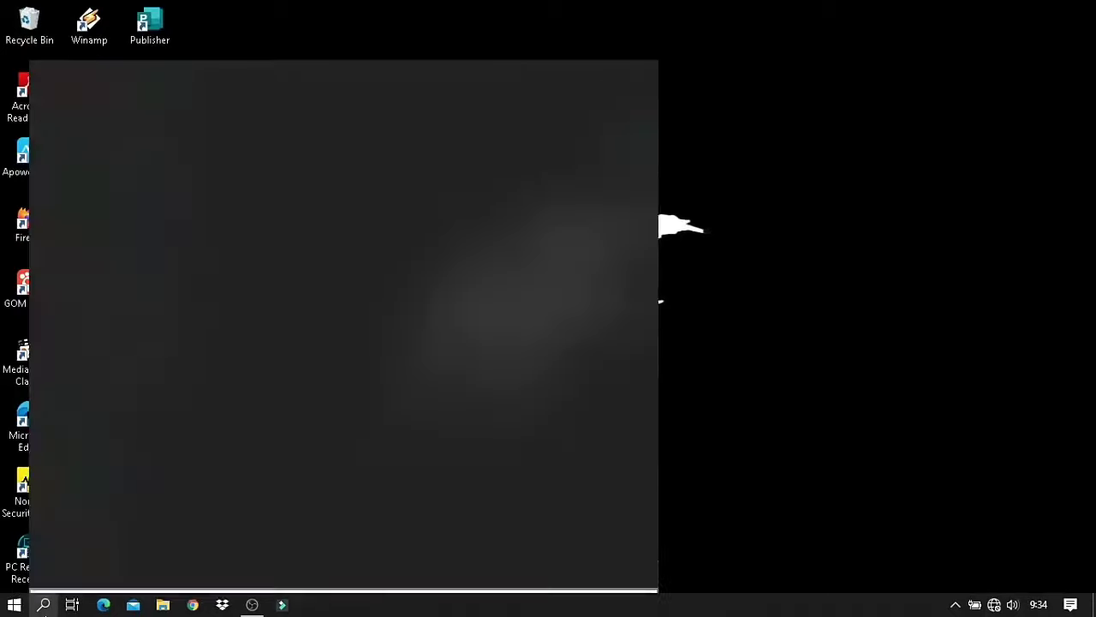
type("contro")
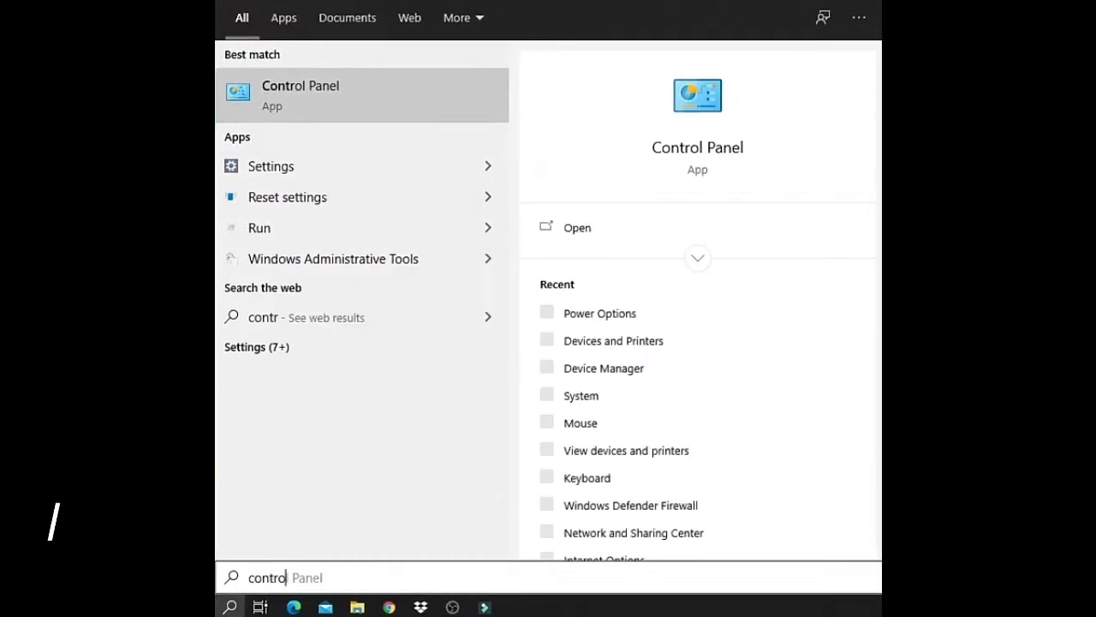
type("l pa")
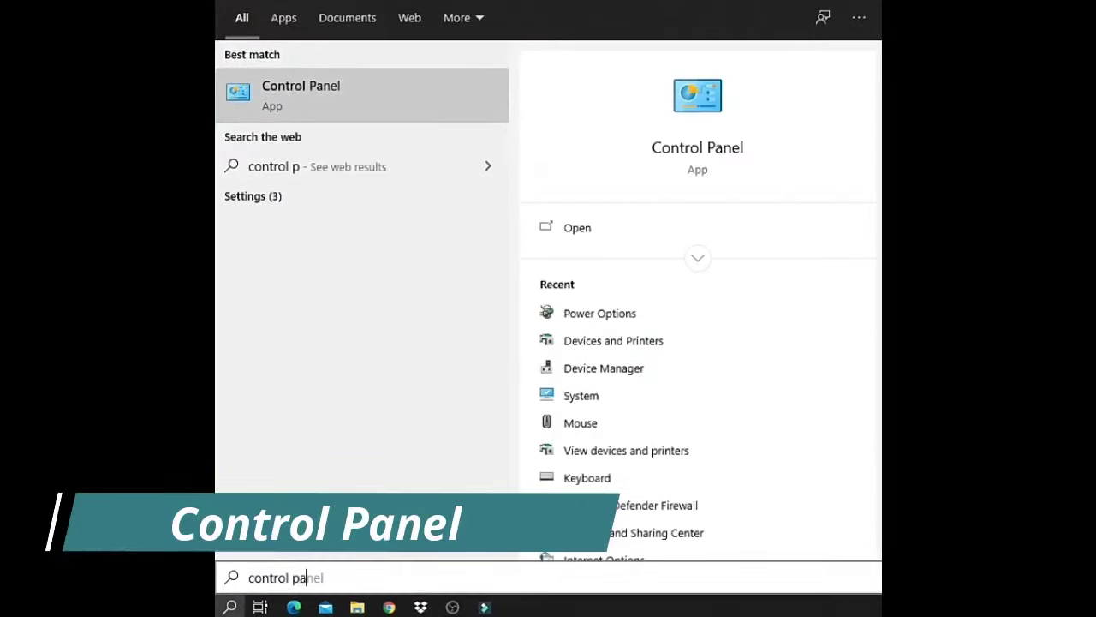
type("nel")
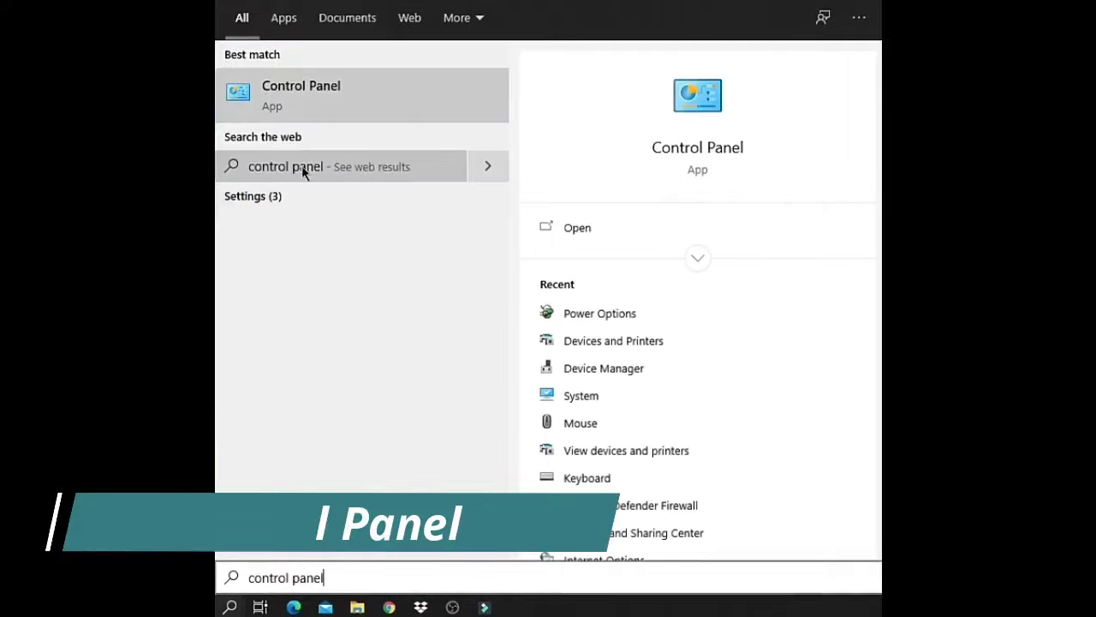
left_click(280, 101)
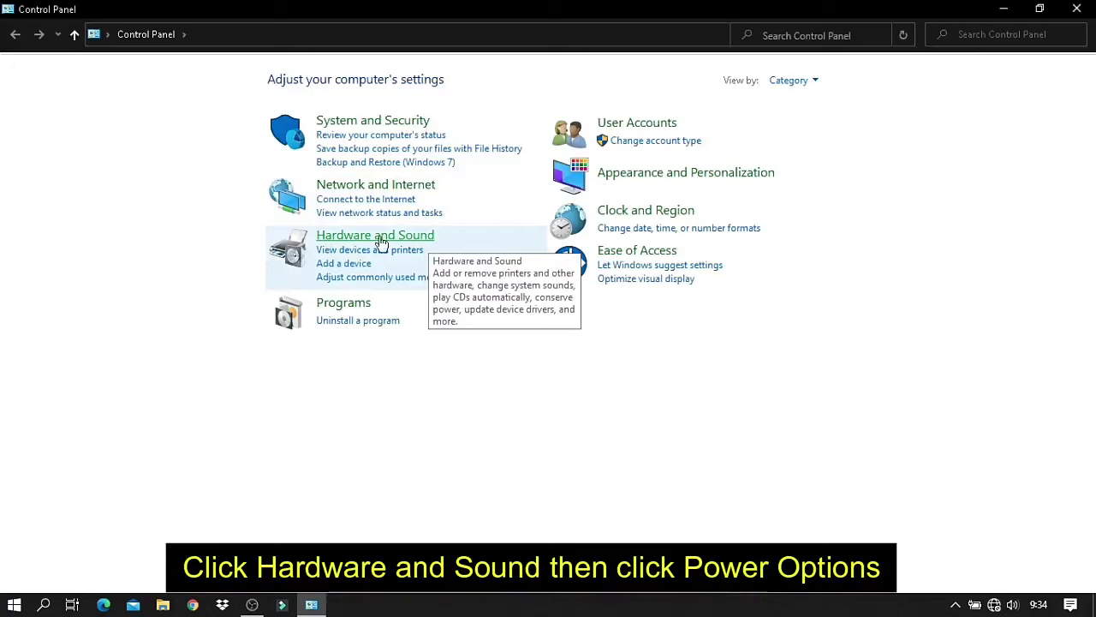
- Open the advanced power settings of the Balanced plan from the Hardware and Sound power options
left_click(433, 239)
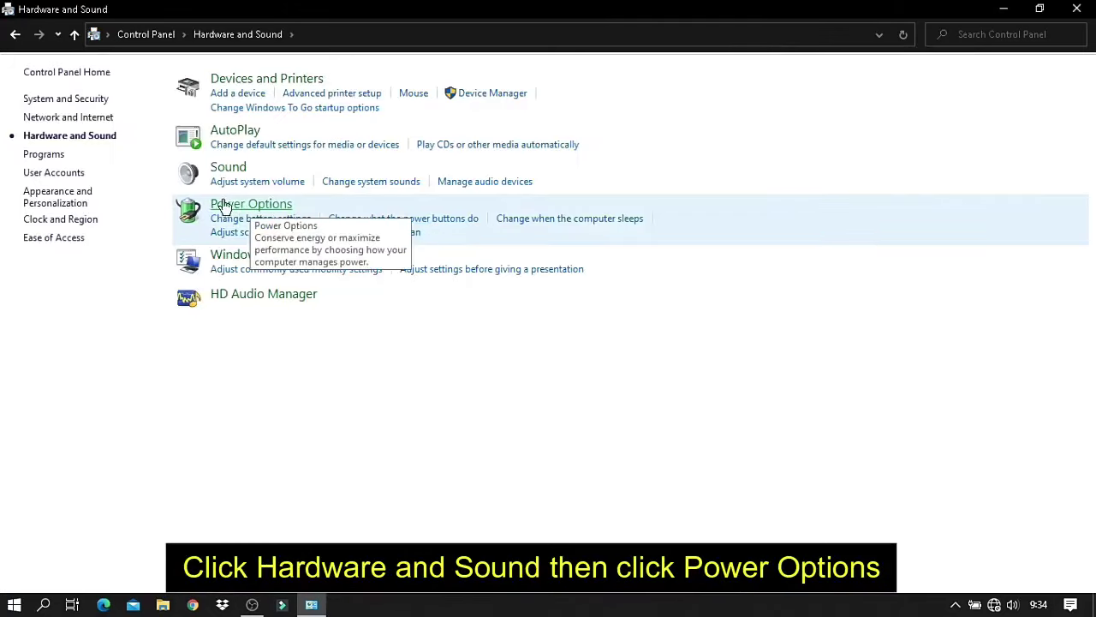
left_click(278, 207)
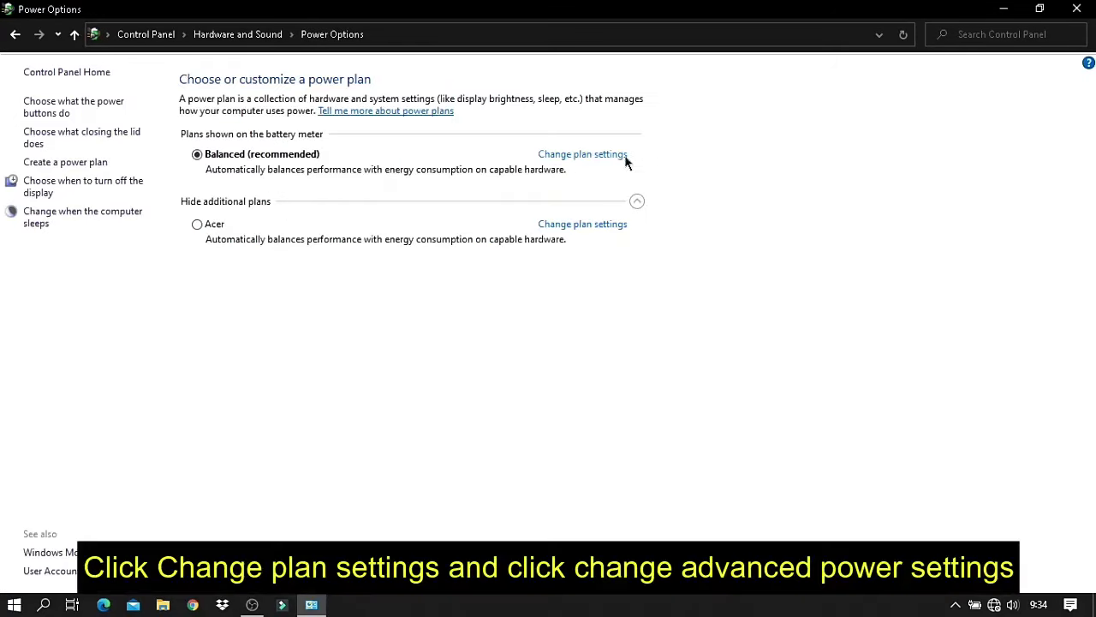
left_click(566, 159)
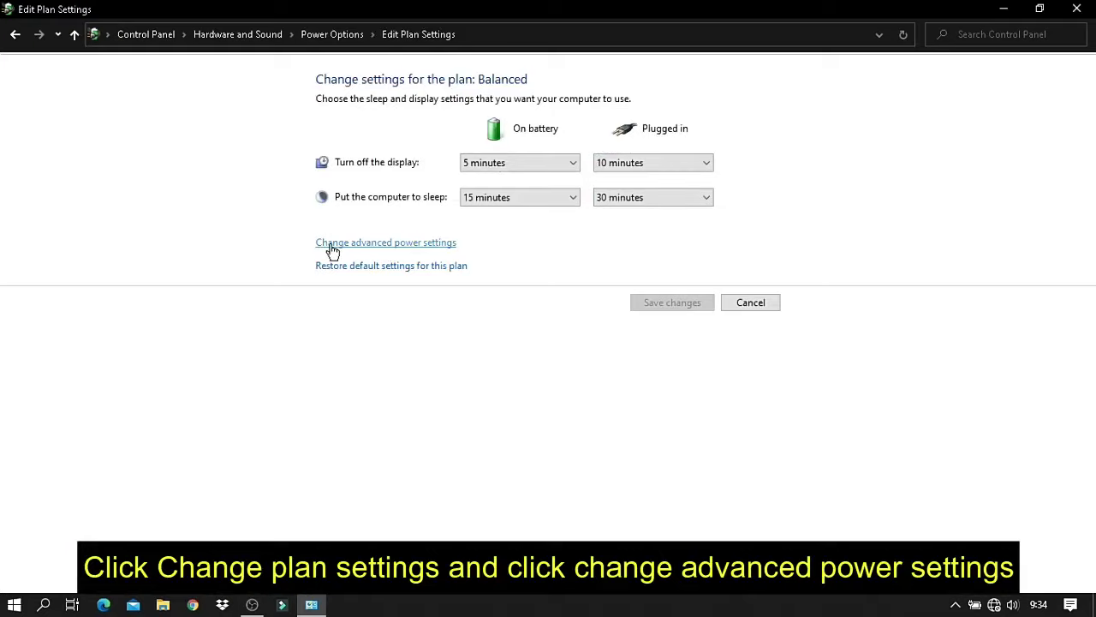
left_click(406, 244)
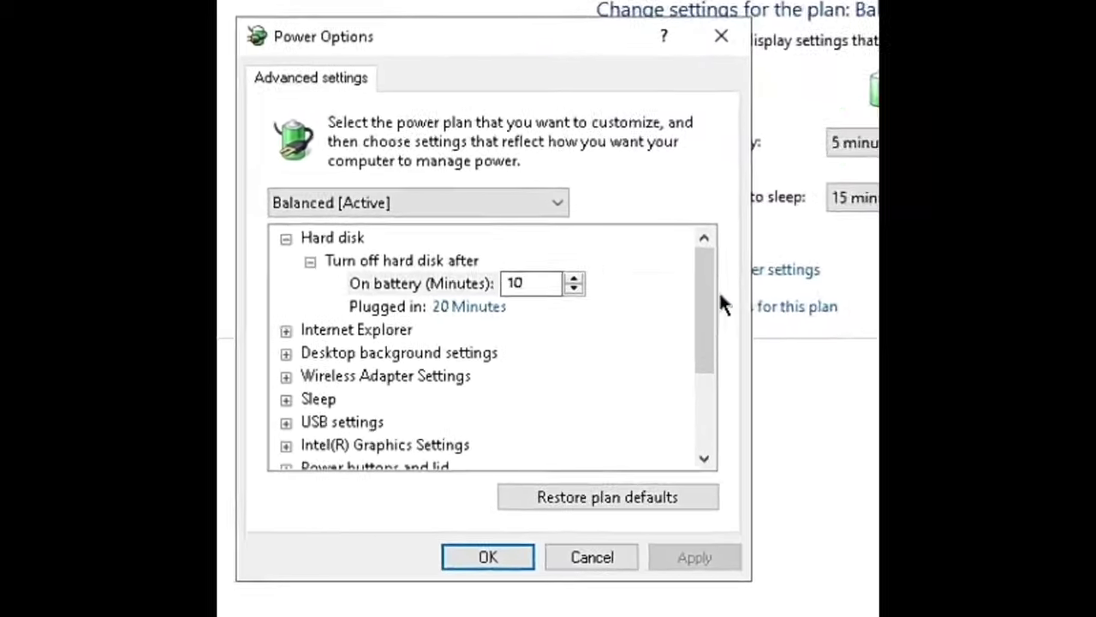
- Under Processor power management, set the minimum processor state on battery to 100%
left_click_drag(706, 304, 707, 394)
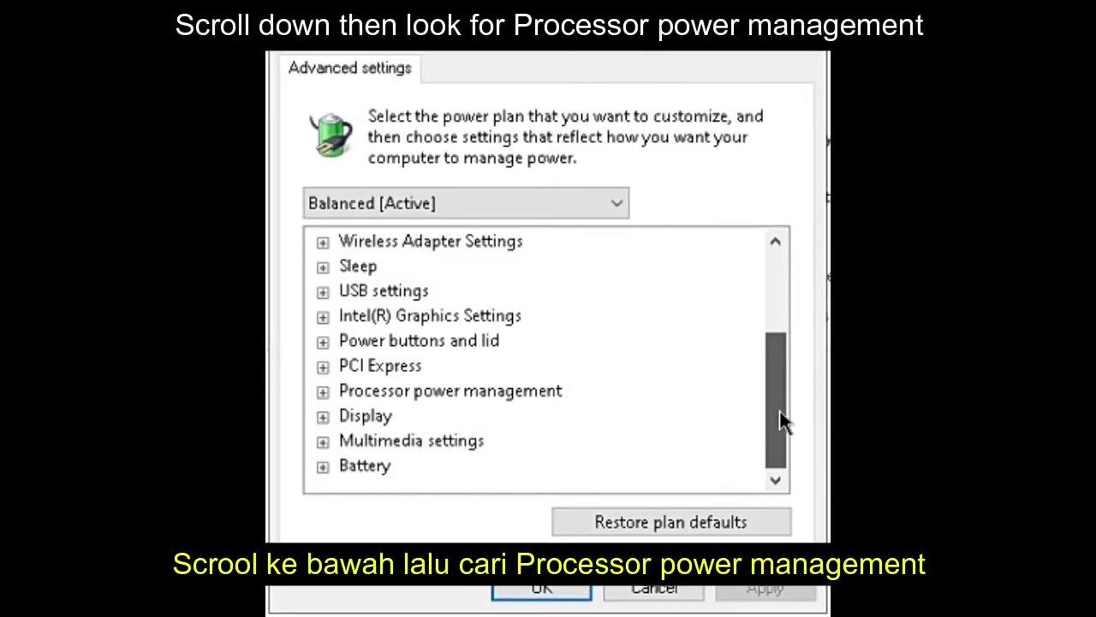
left_click_drag(779, 410, 780, 411)
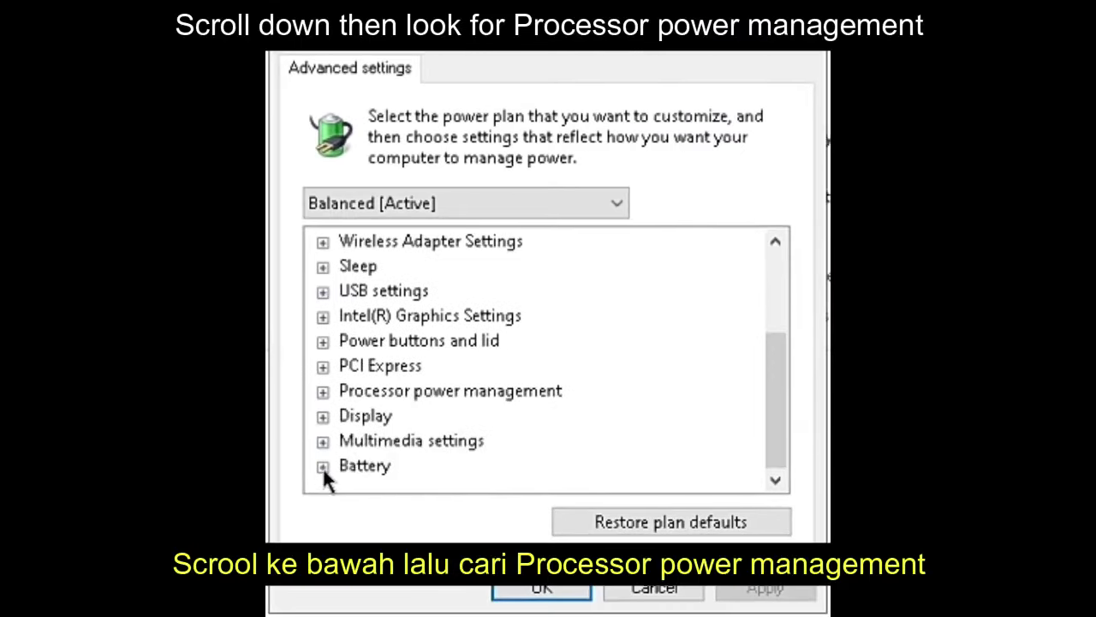
left_click(323, 391)
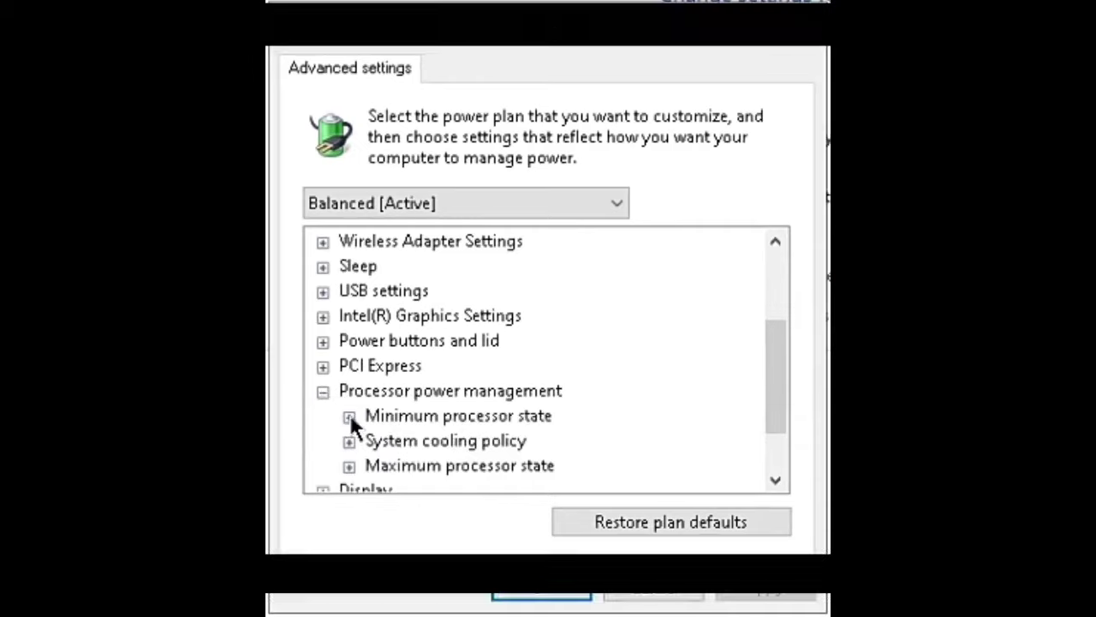
left_click(349, 416)
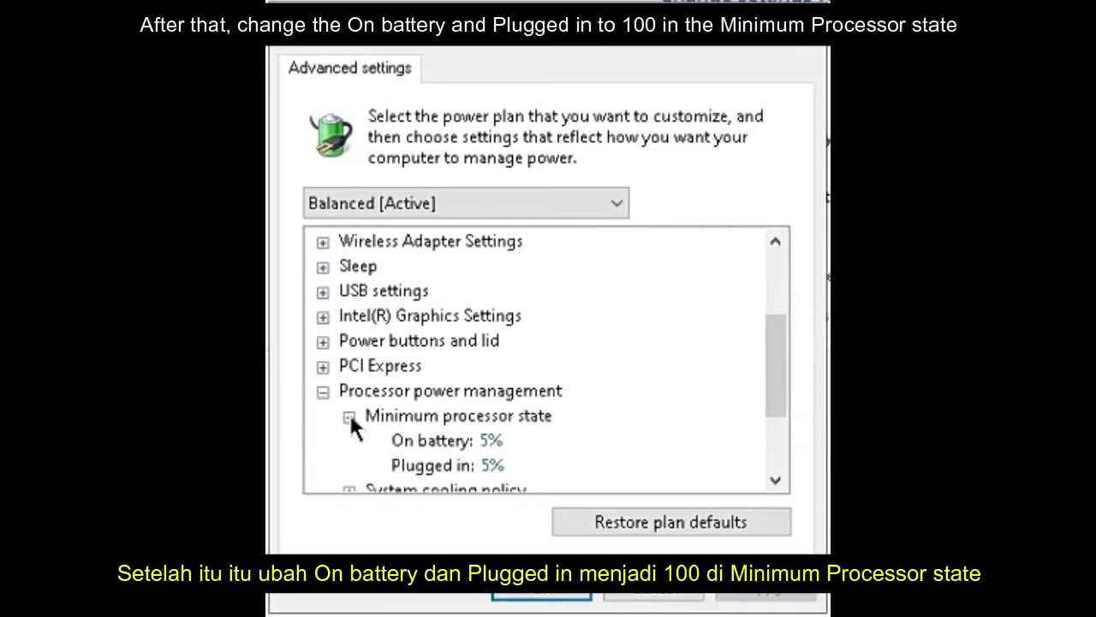
left_click(491, 441)
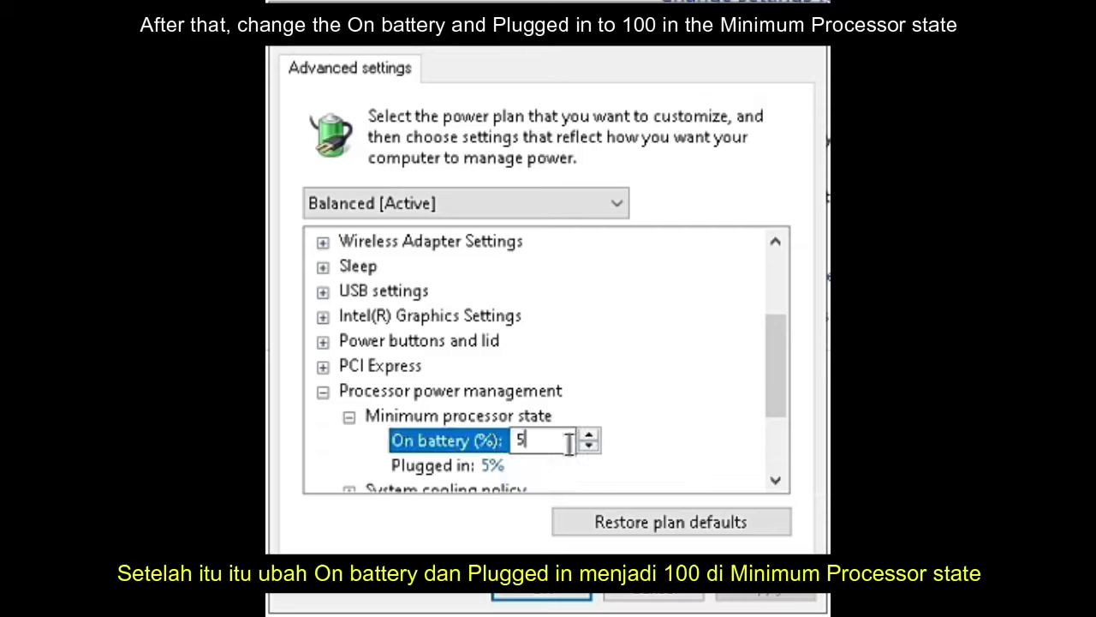
key("BackSpace")
type("100")
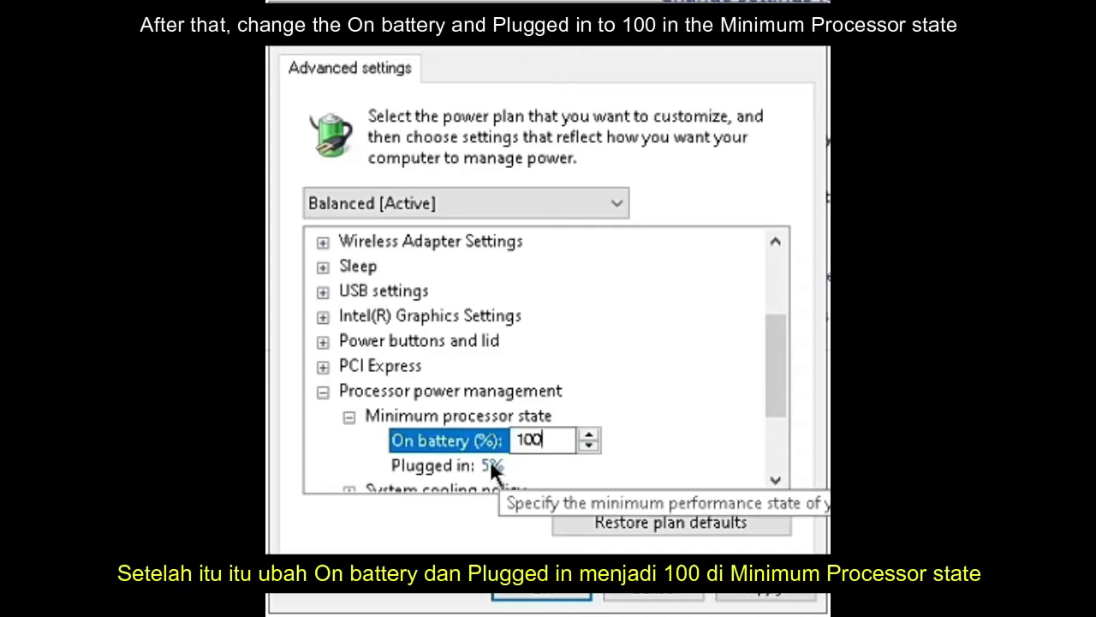
- Set the plugged-in minimum processor state to 100%, then apply and confirm the power settings
left_click(492, 465)
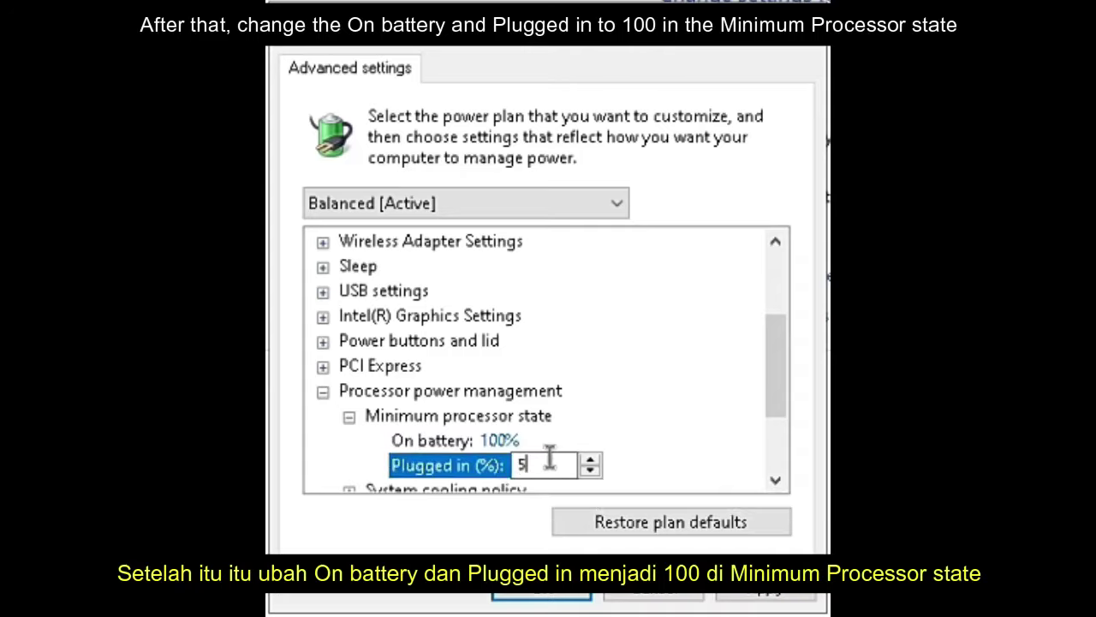
type("100")
left_click(800, 590)
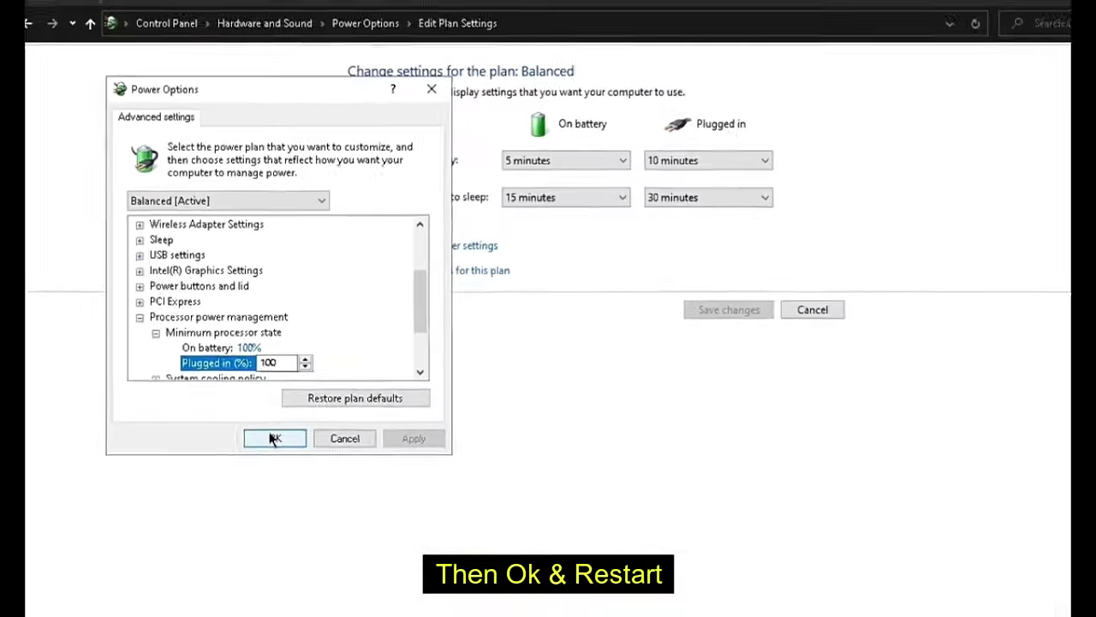
left_click(274, 439)
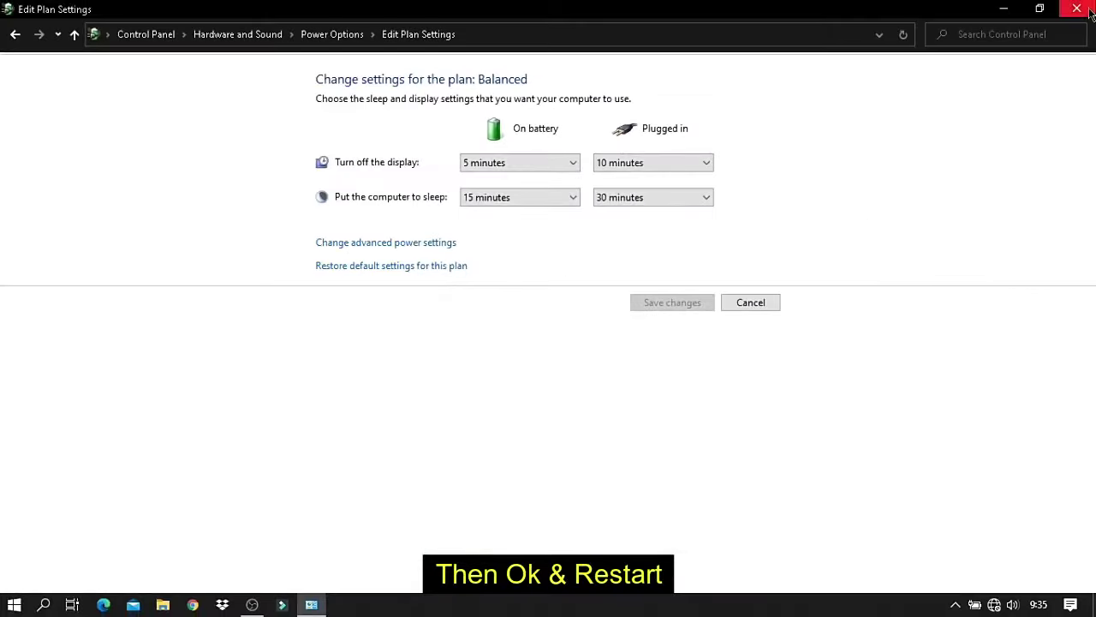
- Close the Edit Plan Settings window and restart the computer
left_click(1076, 9)
right_click(715, 205)
left_click(220, 509)
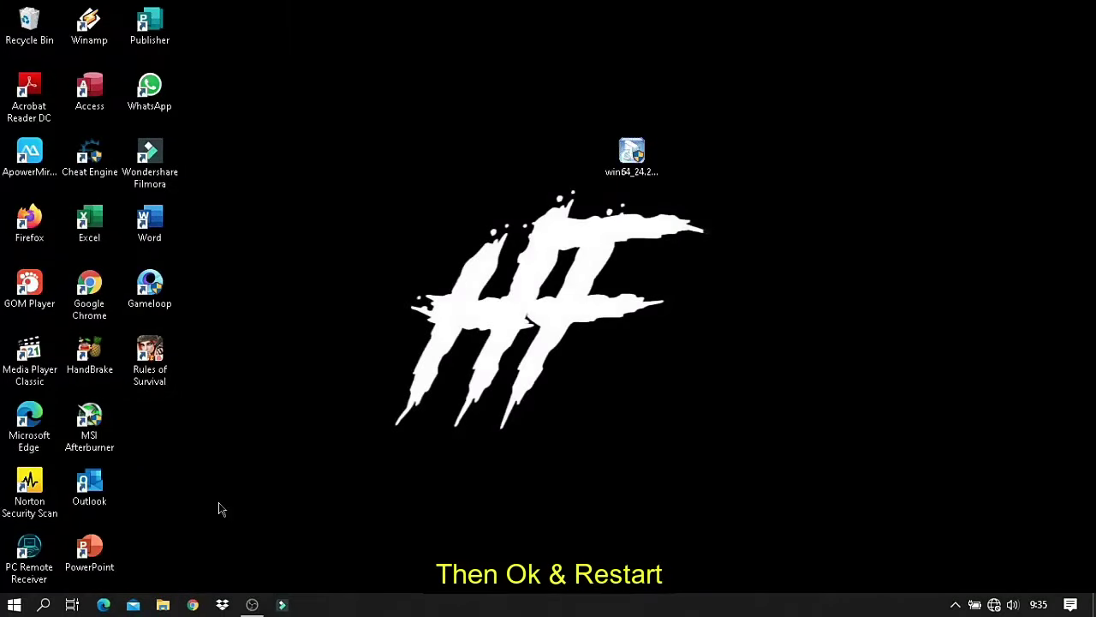
left_click(14, 605)
left_click(20, 573)
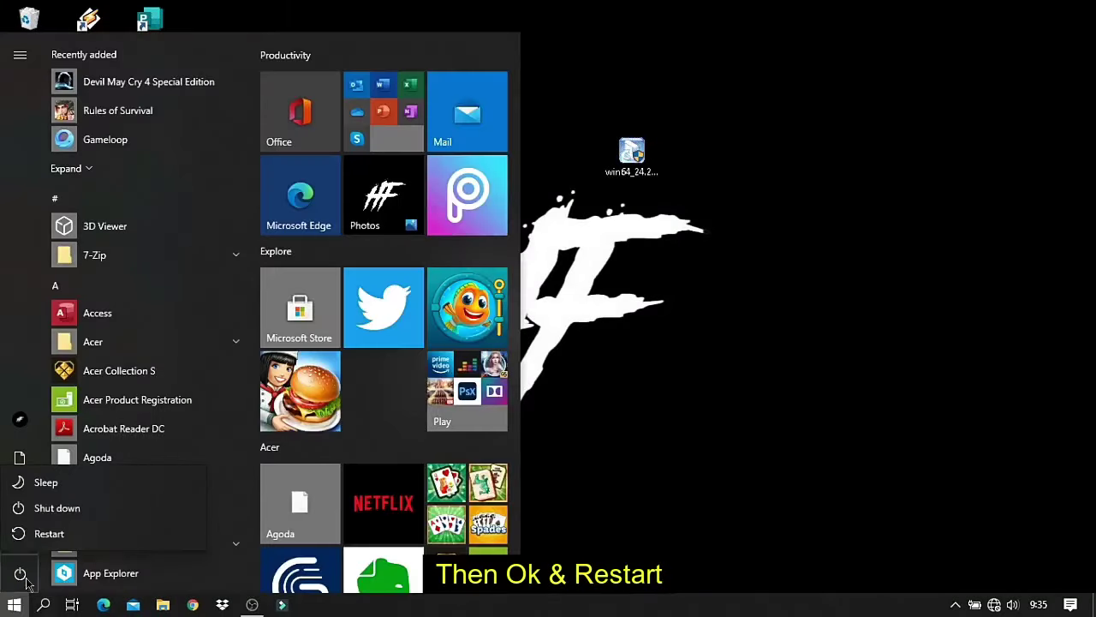
left_click(73, 536)
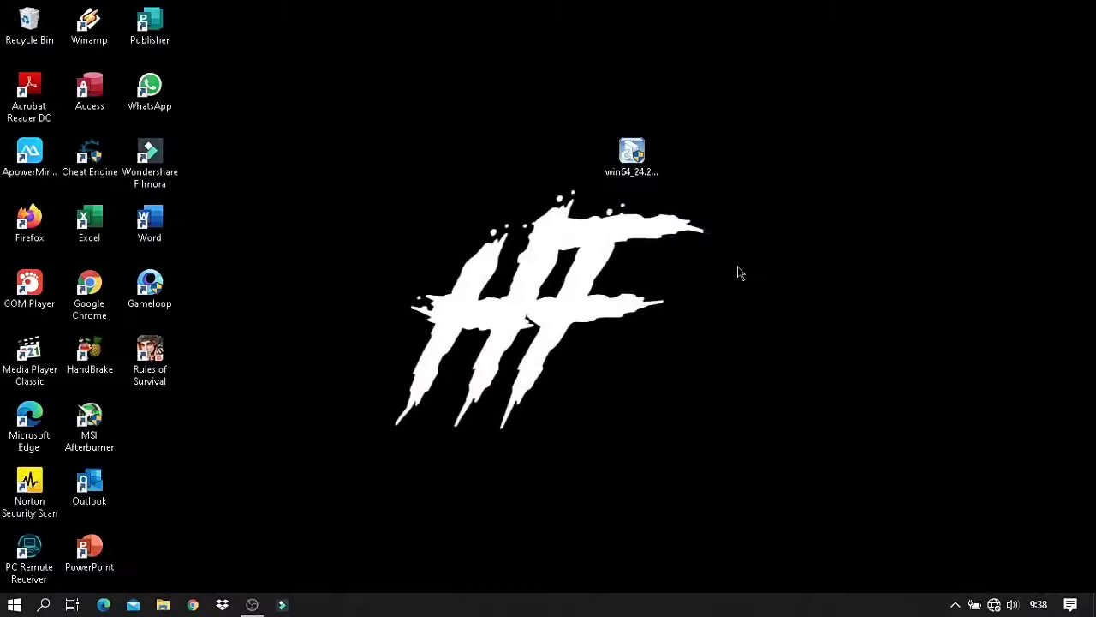
right_click(741, 273)
left_click(796, 316)
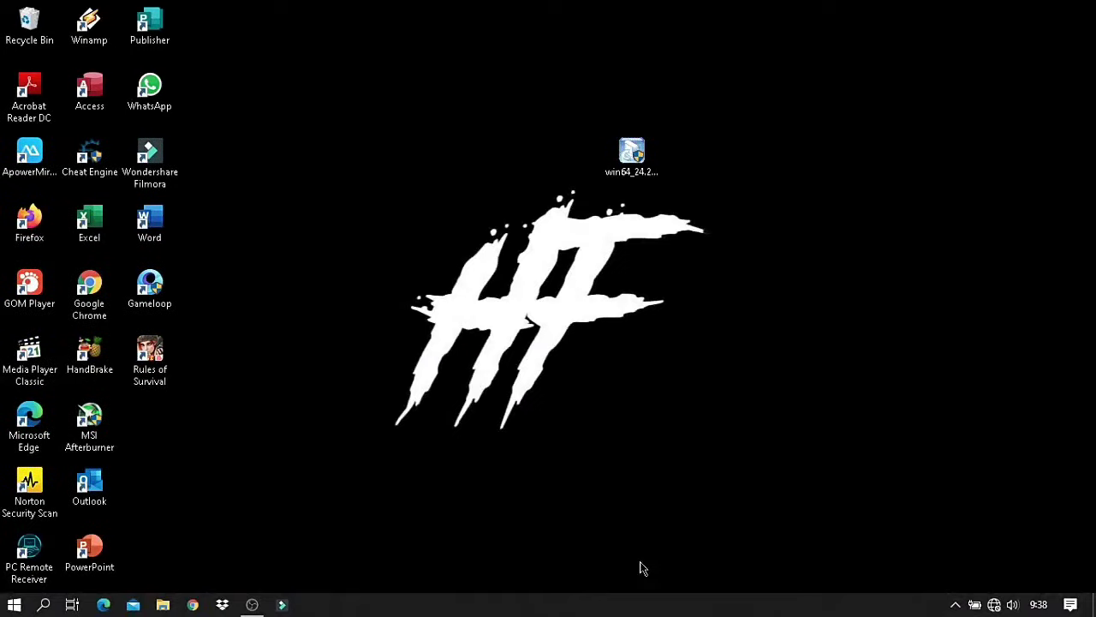
- Check the processor's utilization, speed and core count in Task Manager's performance view, and close Task Manager
right_click(620, 608)
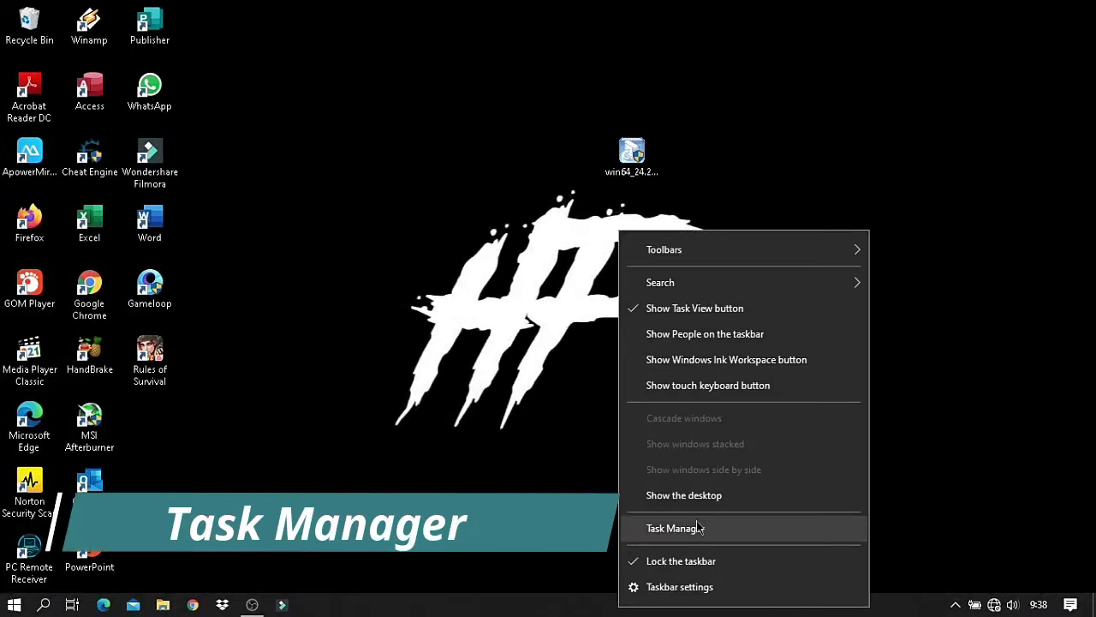
left_click(707, 529)
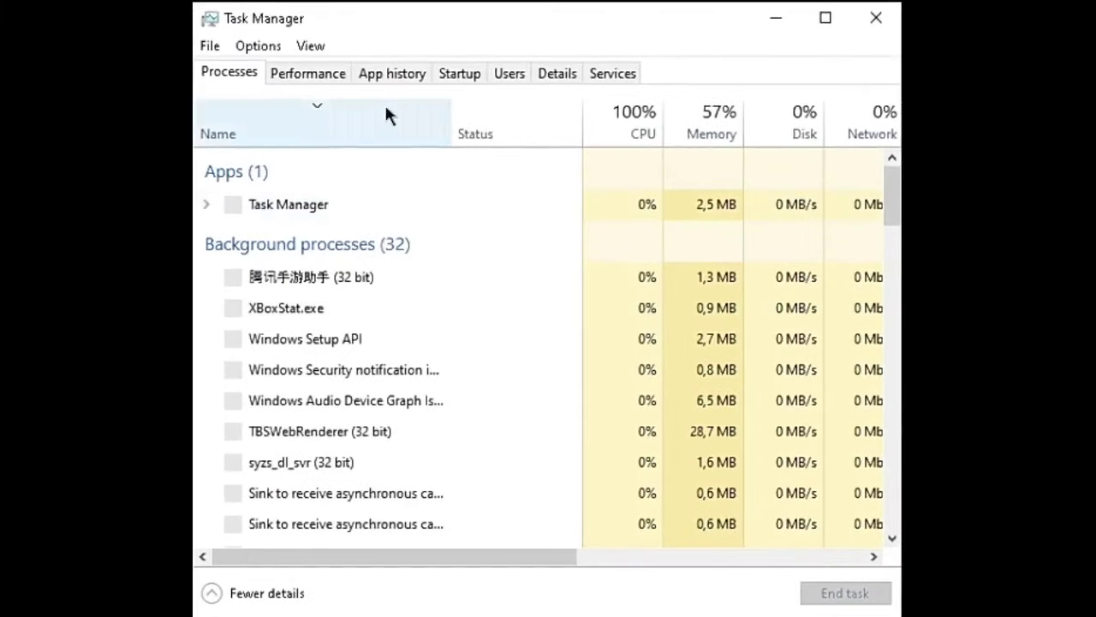
left_click(306, 76)
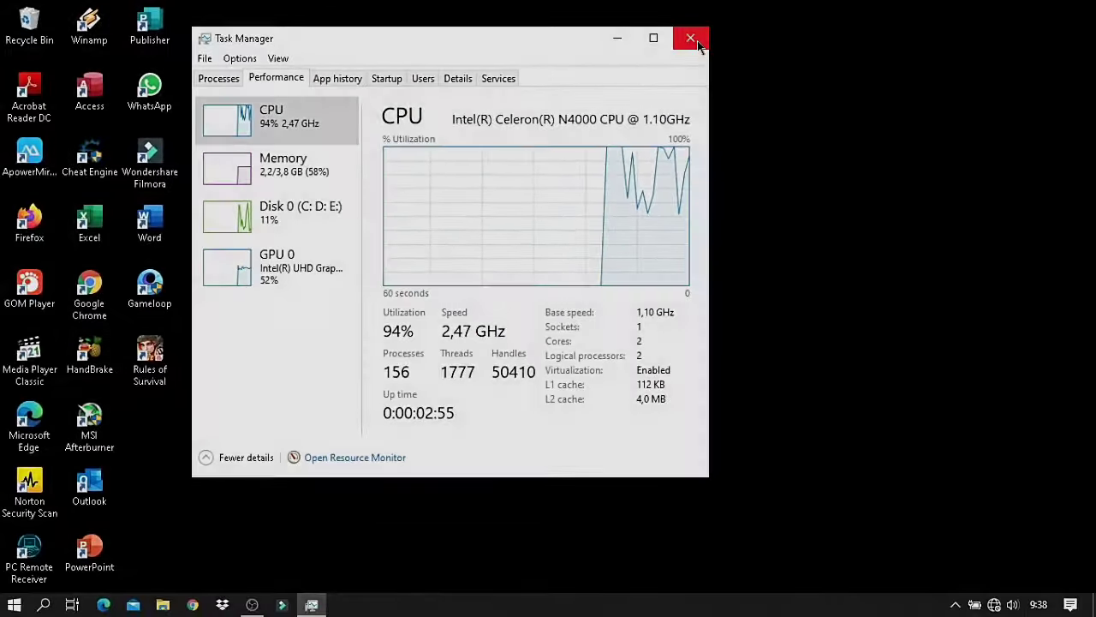
left_click(696, 42)
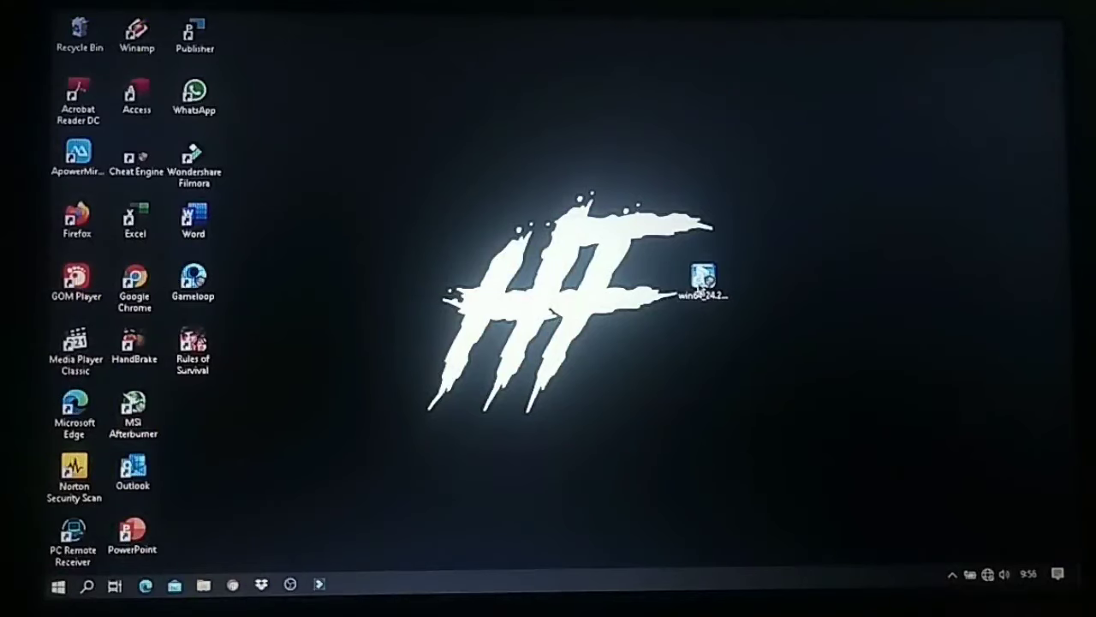
- Run the win64_24.20.100.6286 Intel graphics installer from the desktop as administrator, allow it to make changes, and begin extracting the driver files
left_click_drag(701, 291, 728, 297)
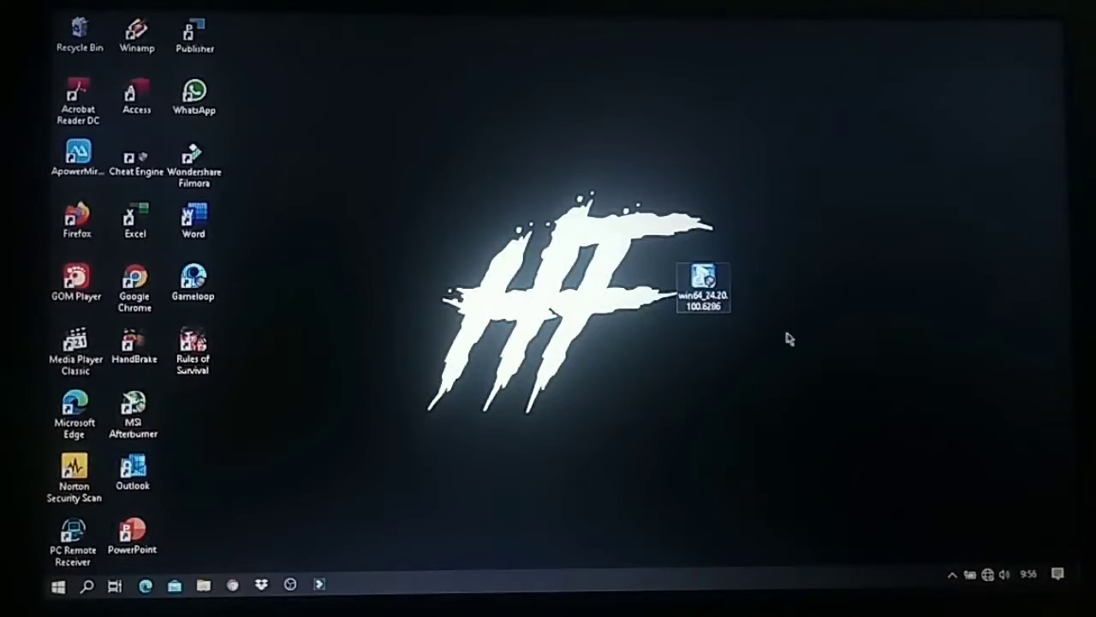
right_click(708, 279)
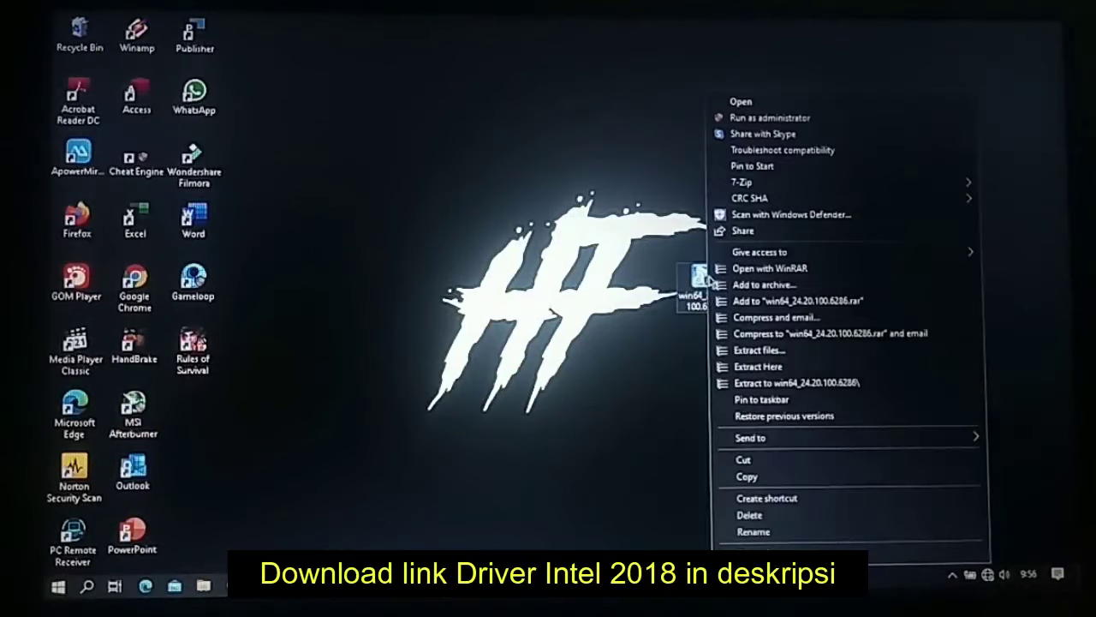
left_click(799, 120)
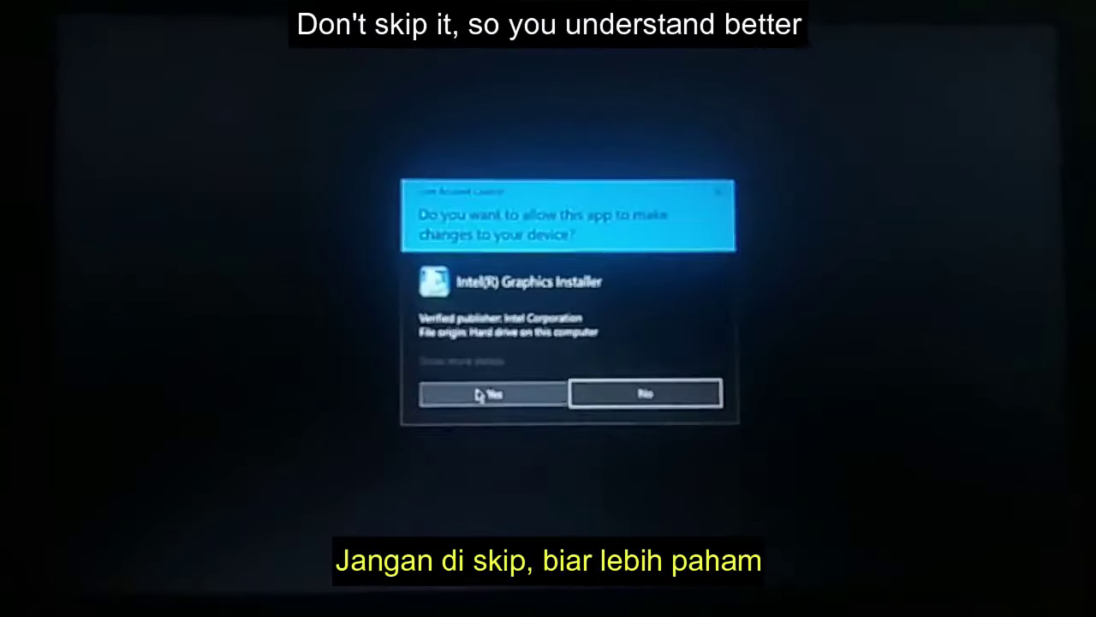
left_click(493, 394)
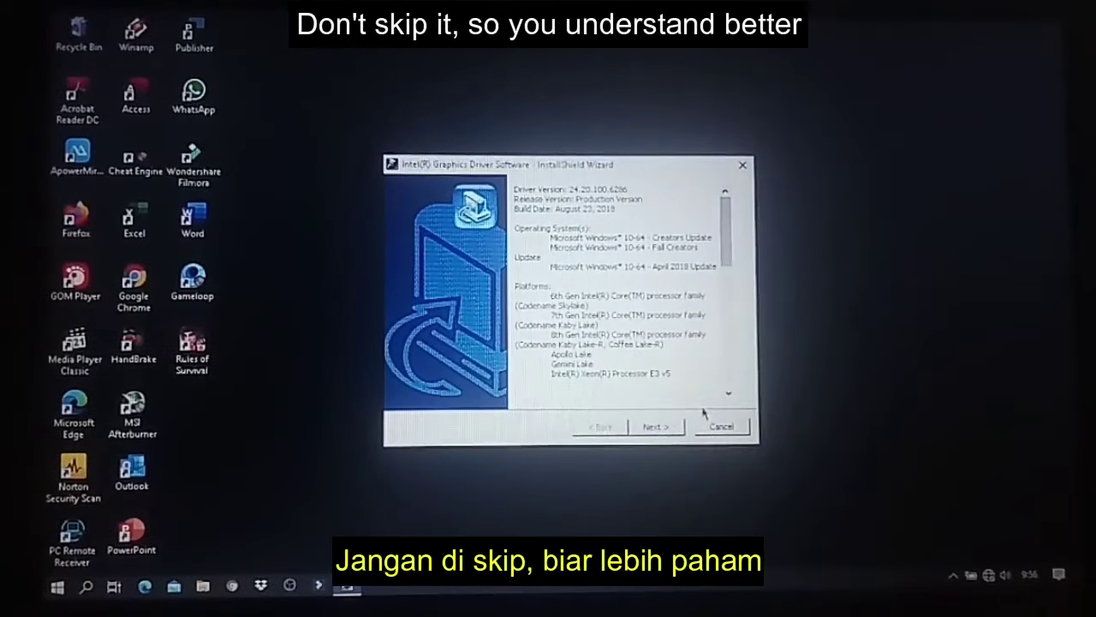
left_click(655, 427)
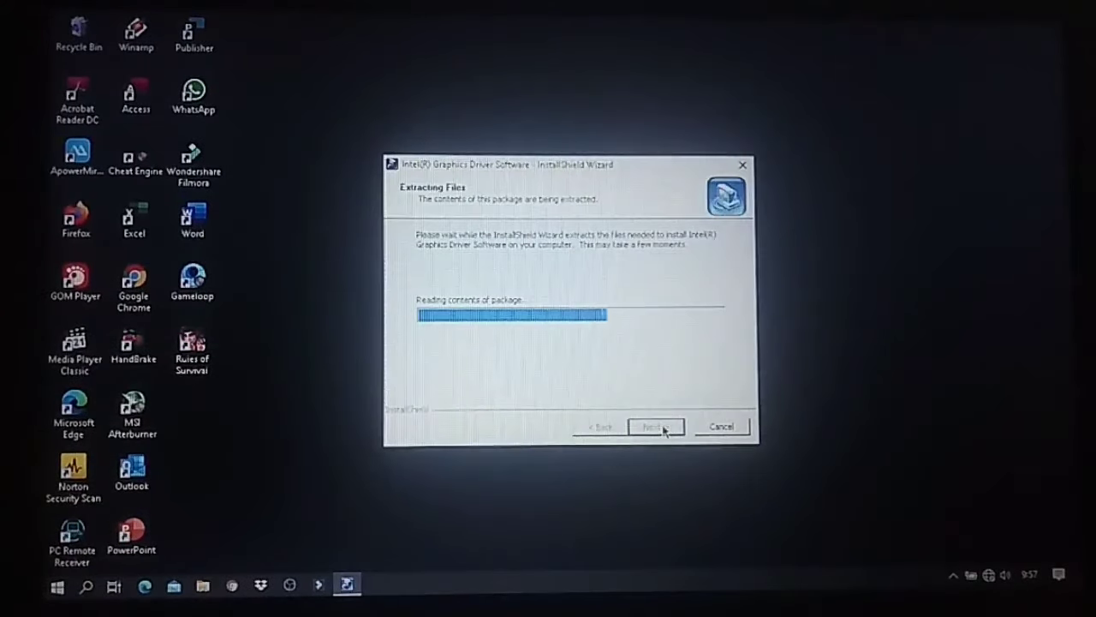